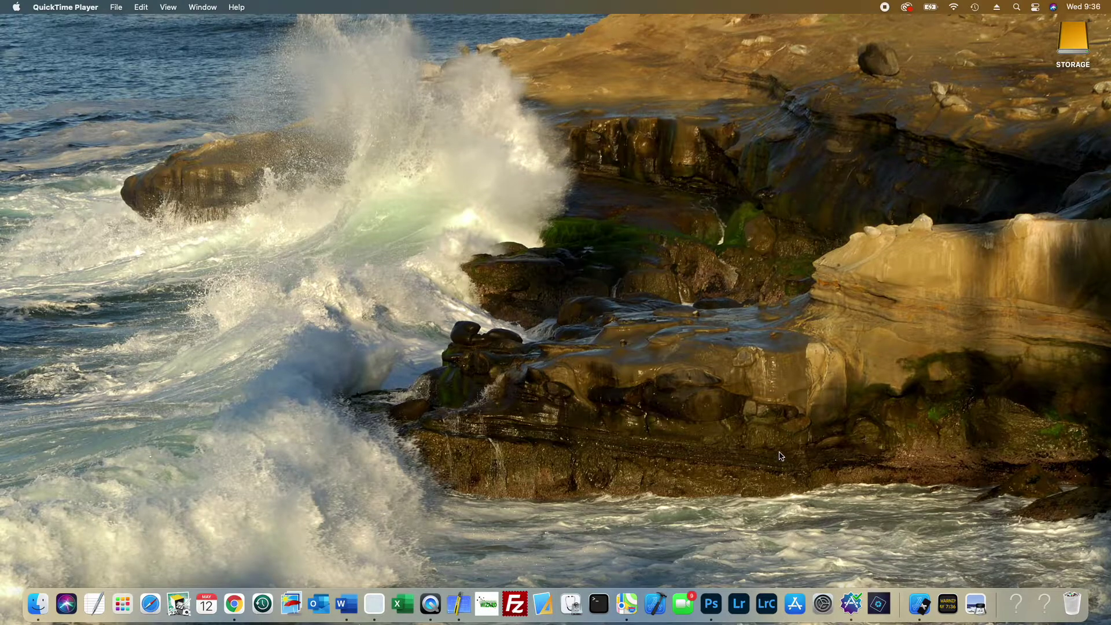
Switch to Lightroom Classic and assign the GreenScreenWizard application as the additional external editor in the preferences
click(768, 605)
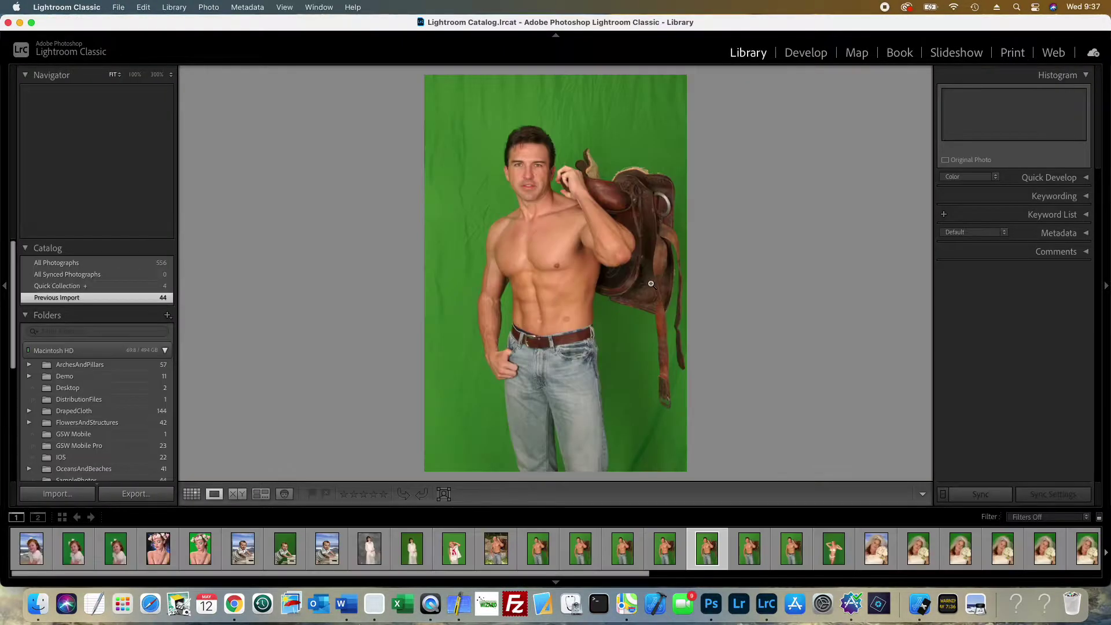
click(77, 11)
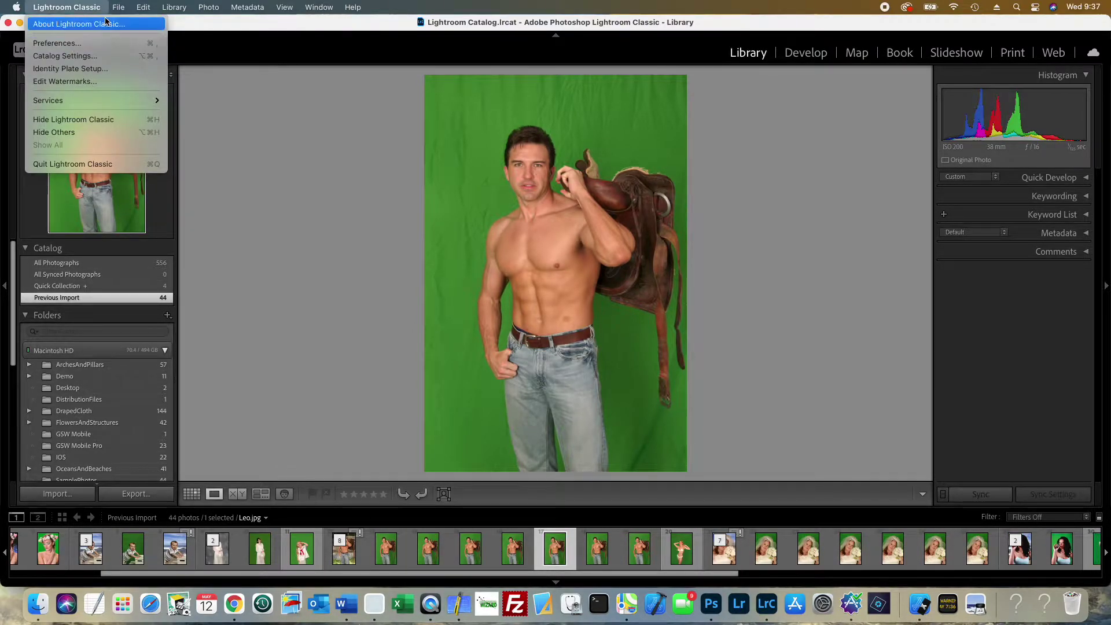
mouse_move(119, 9)
click(84, 44)
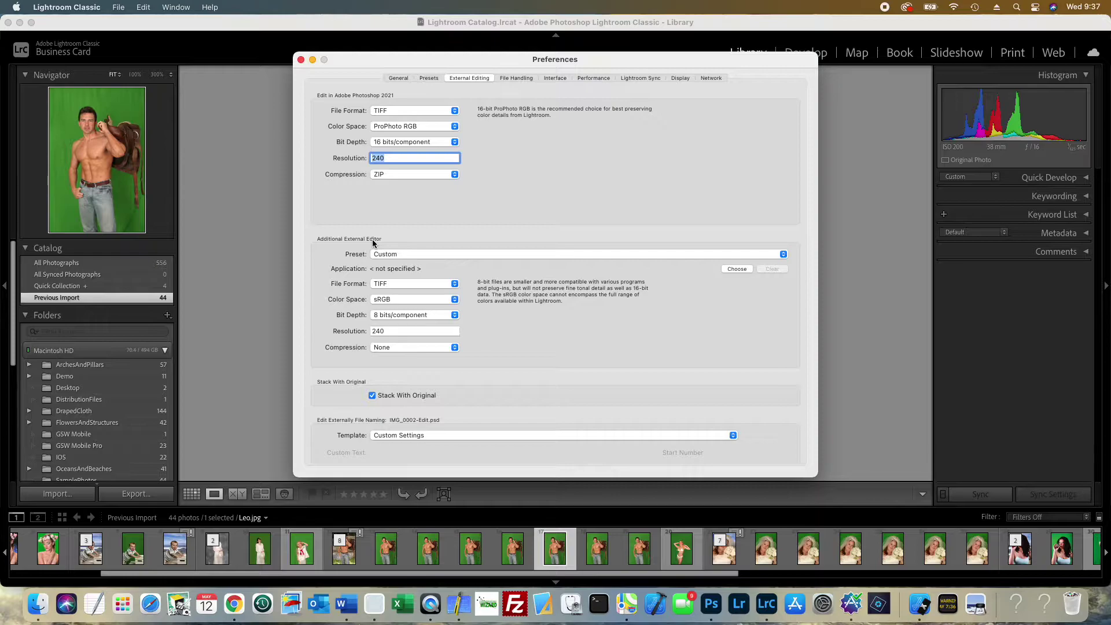
click(736, 269)
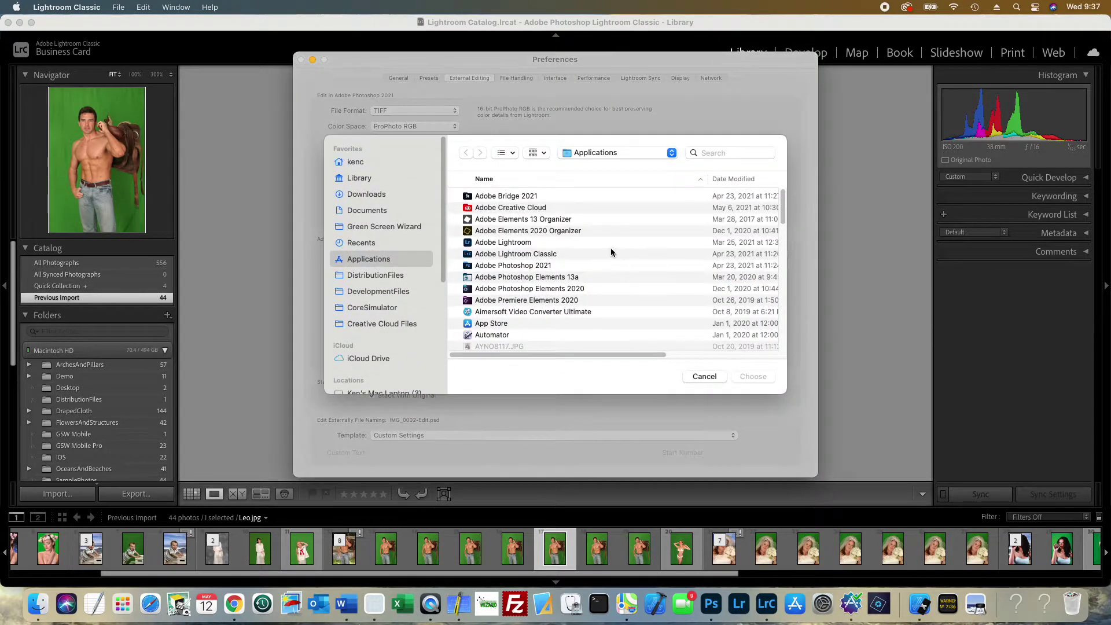
drag(784, 209, 785, 250)
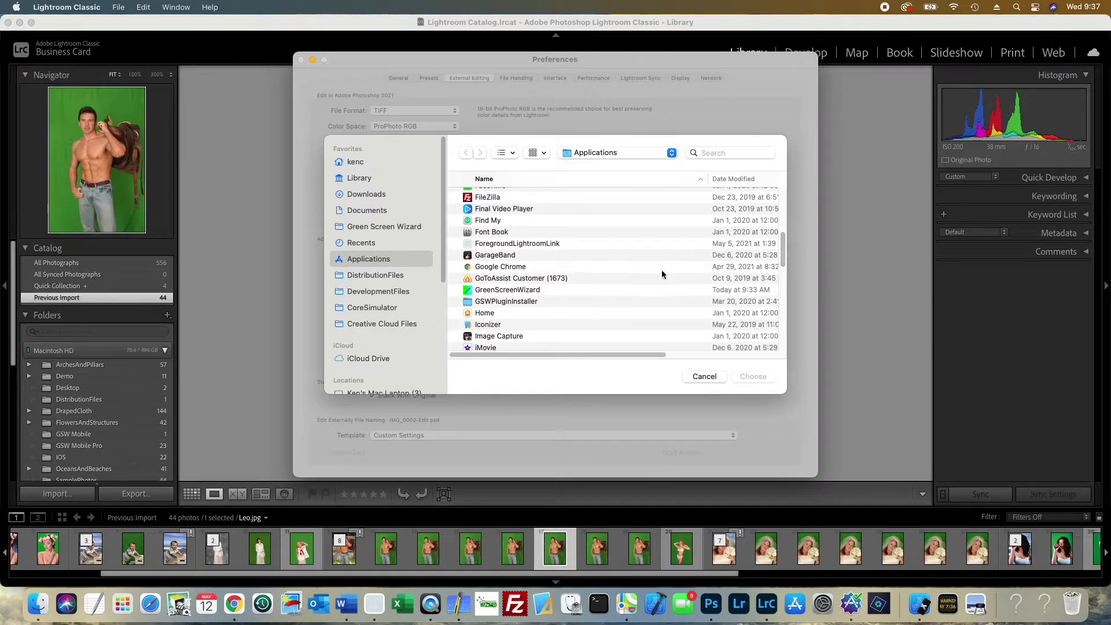
click(525, 292)
click(764, 378)
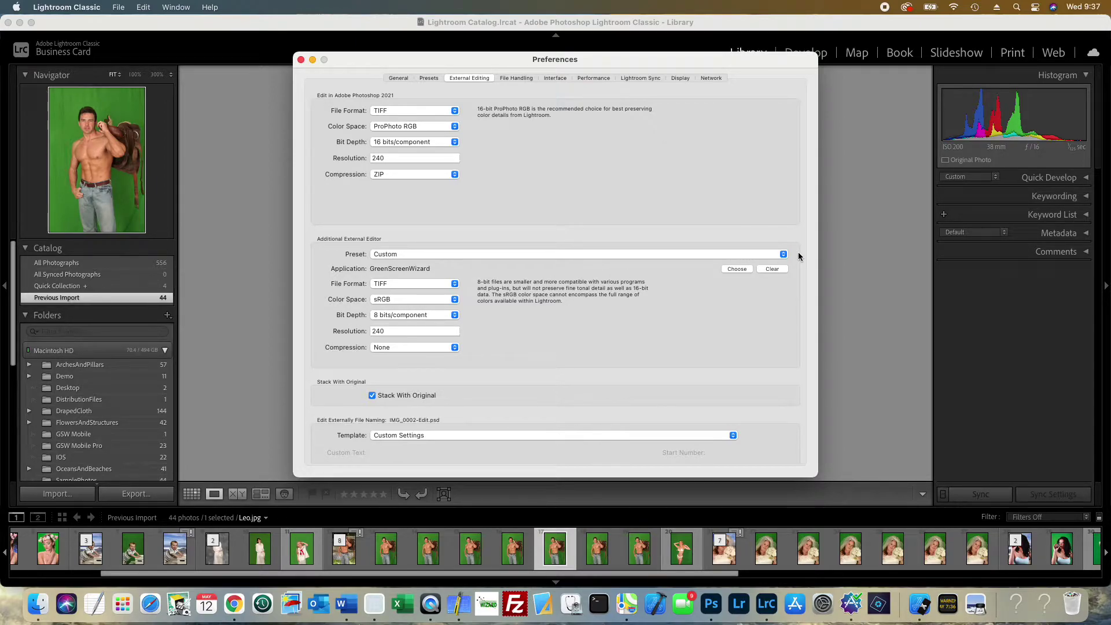
Save the current external editor settings as a new preset named GreenScreenWizard and close the preferences
click(784, 257)
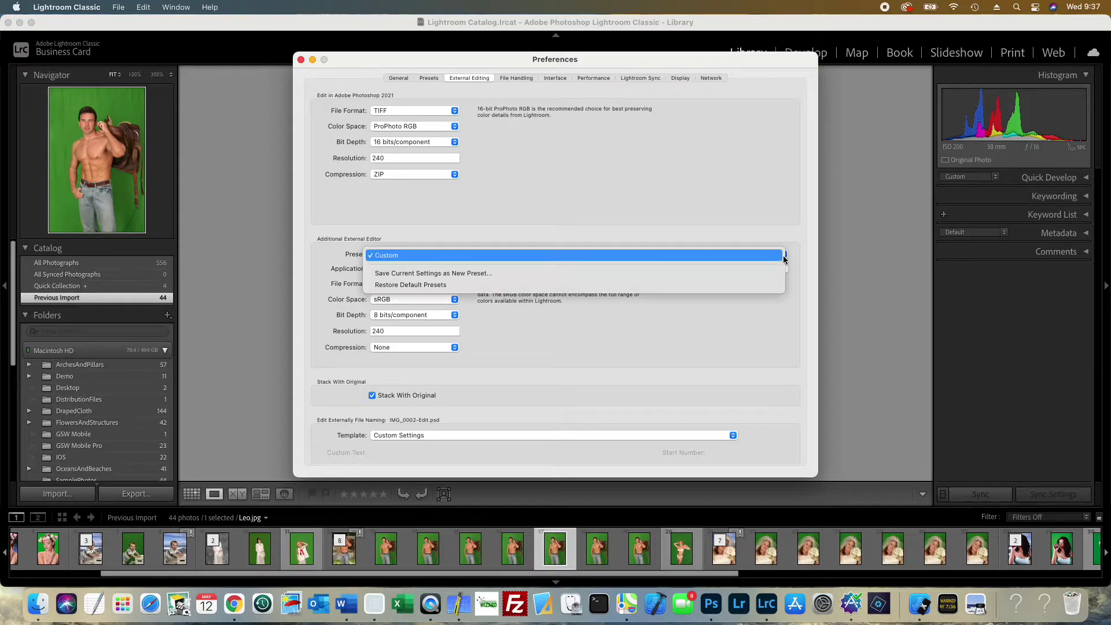
click(574, 274)
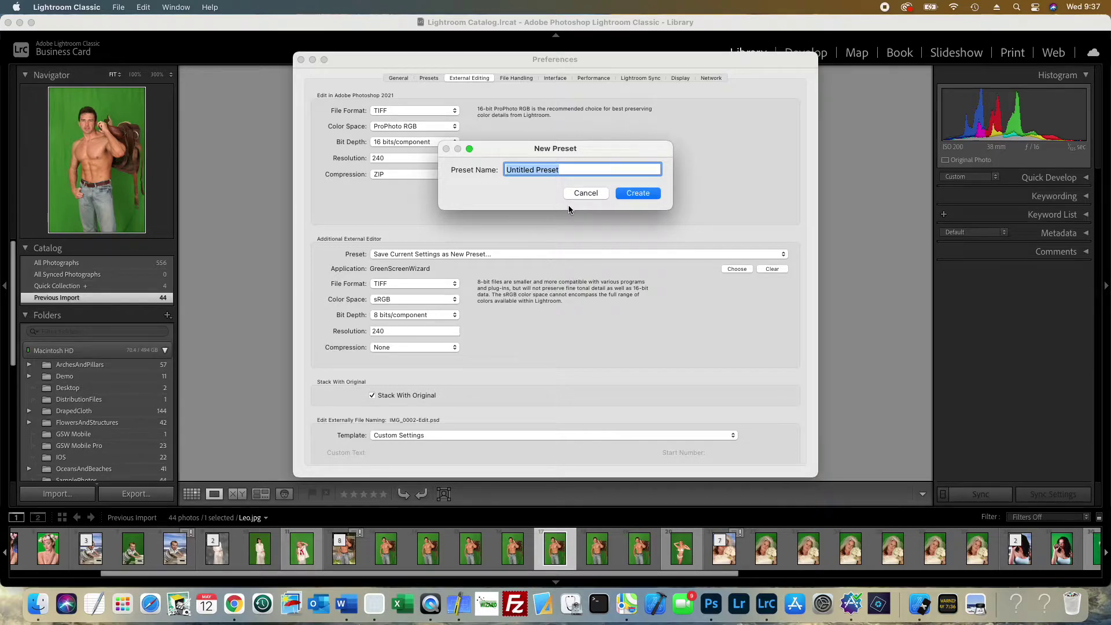
text(GreenScreen)
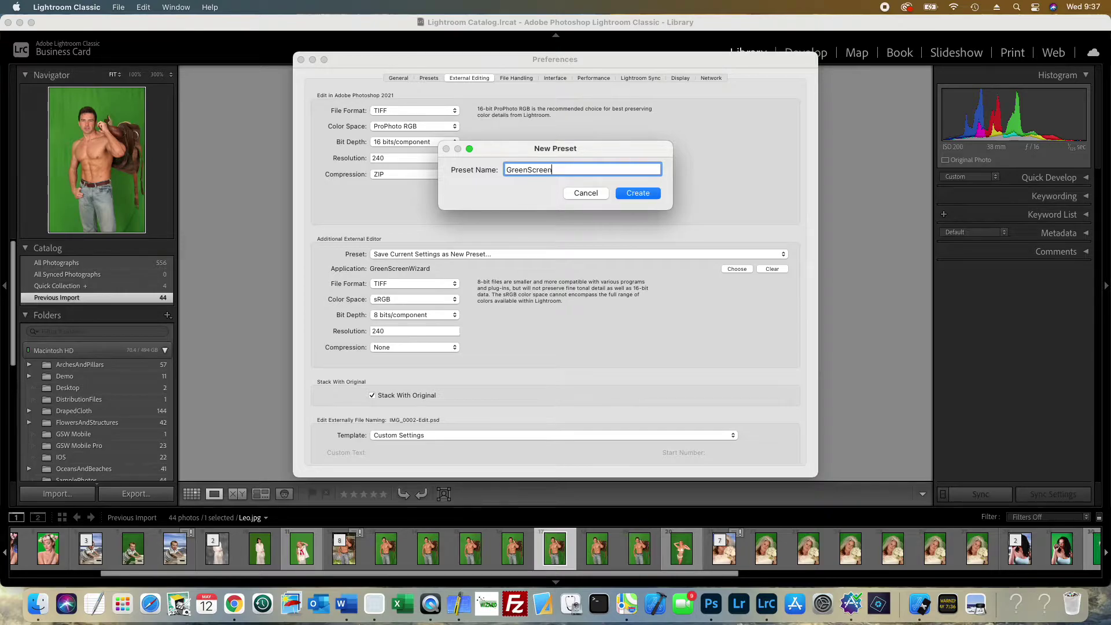
text(Wizard)
click(655, 195)
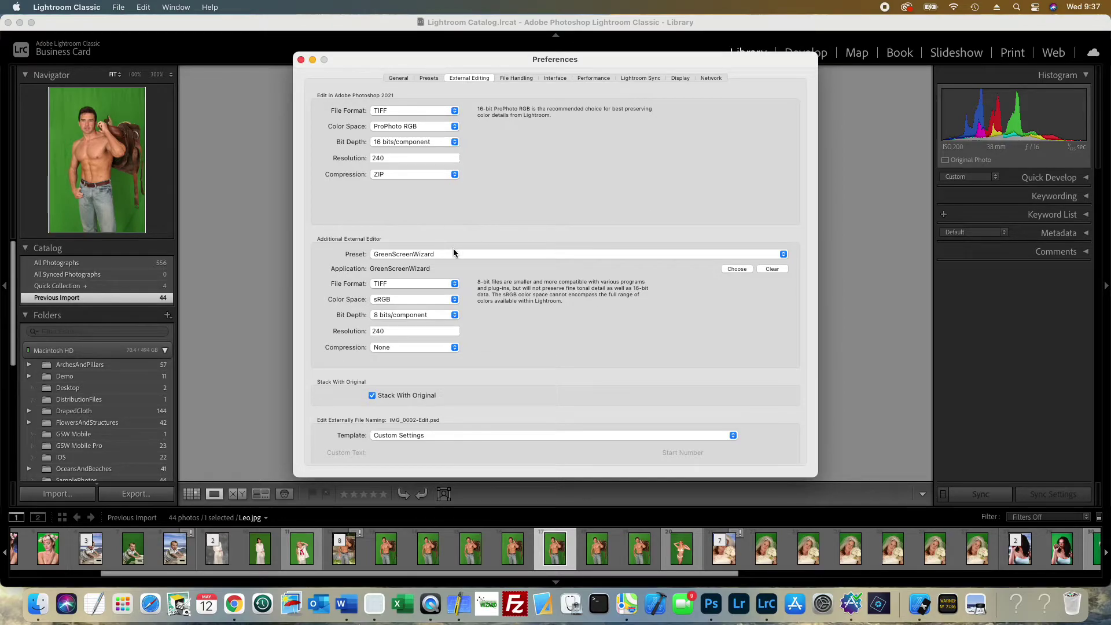
click(301, 60)
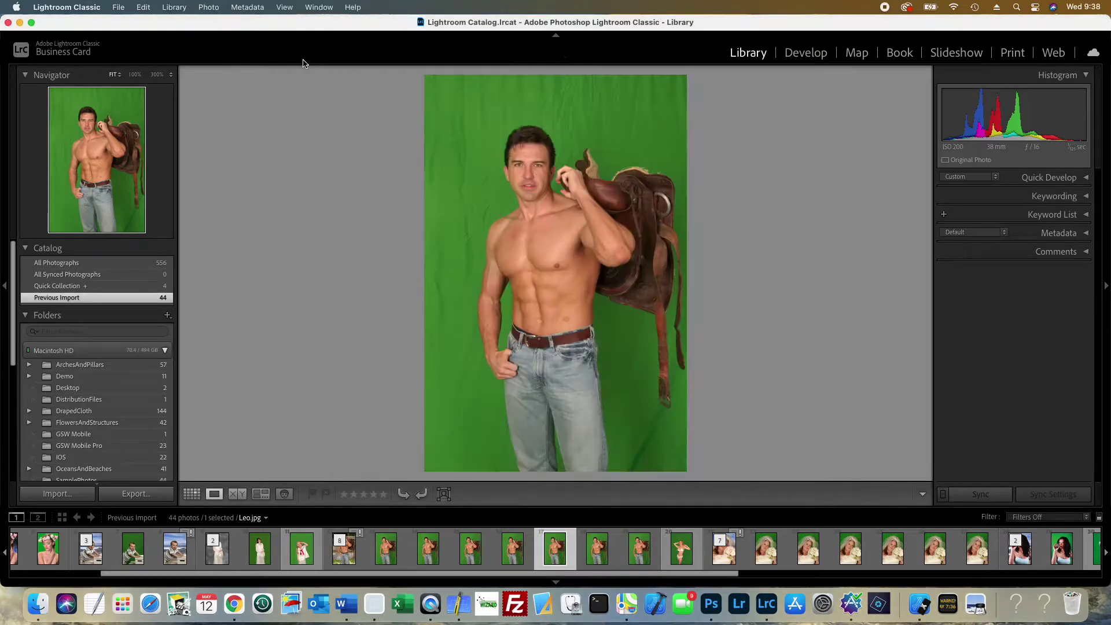
Send the displayed green-screen photo to GreenScreenWizard as a copy with Lightroom adjustments
right_click(556, 195)
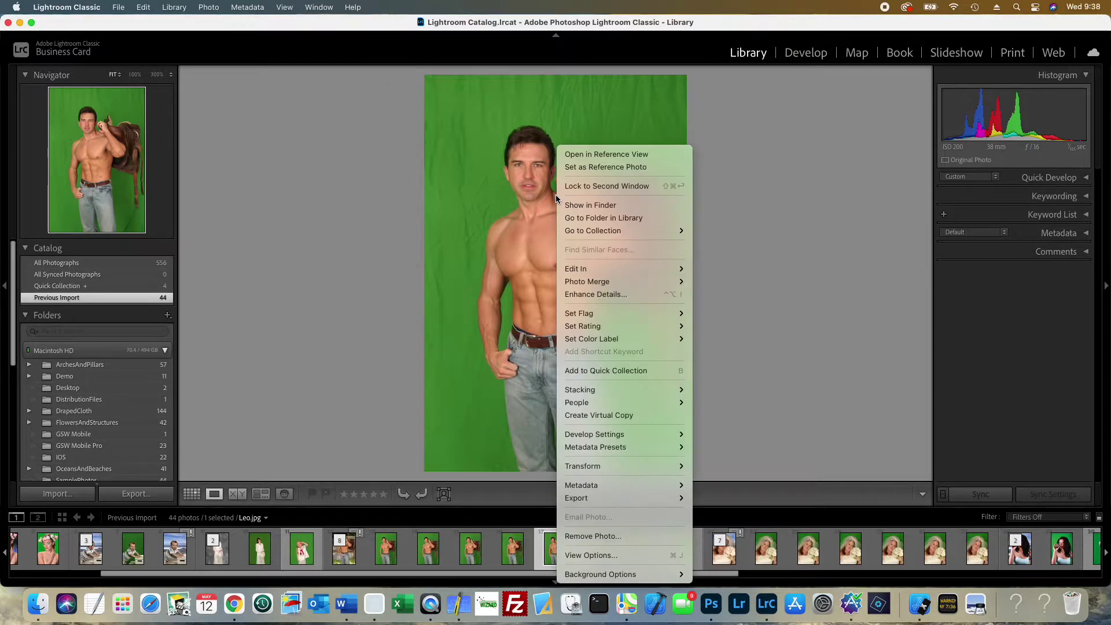
mouse_move(608, 270)
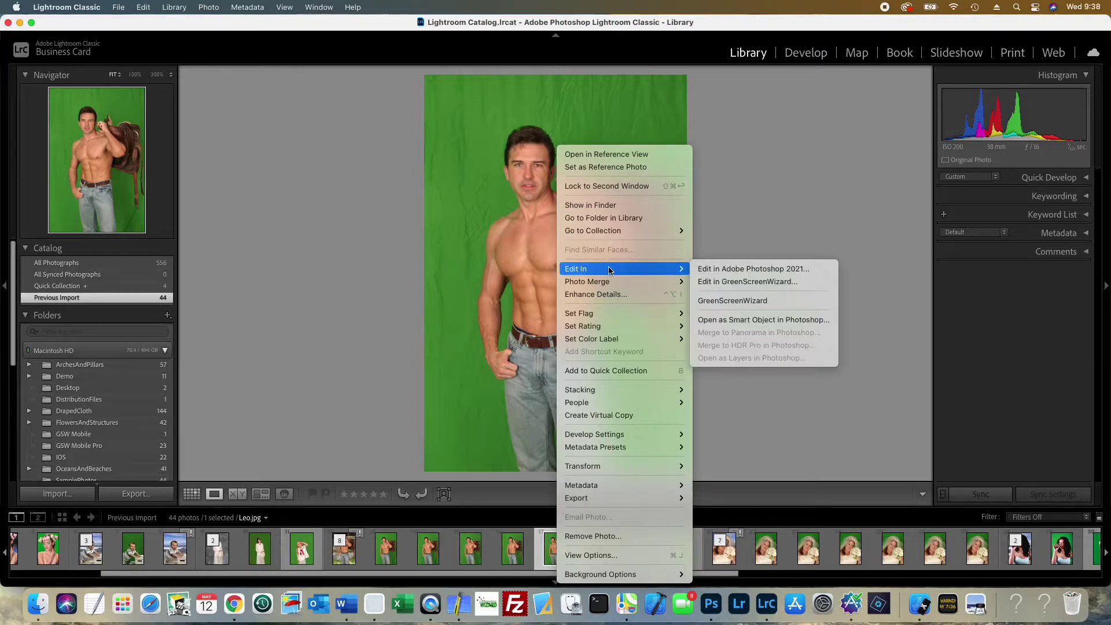
click(742, 283)
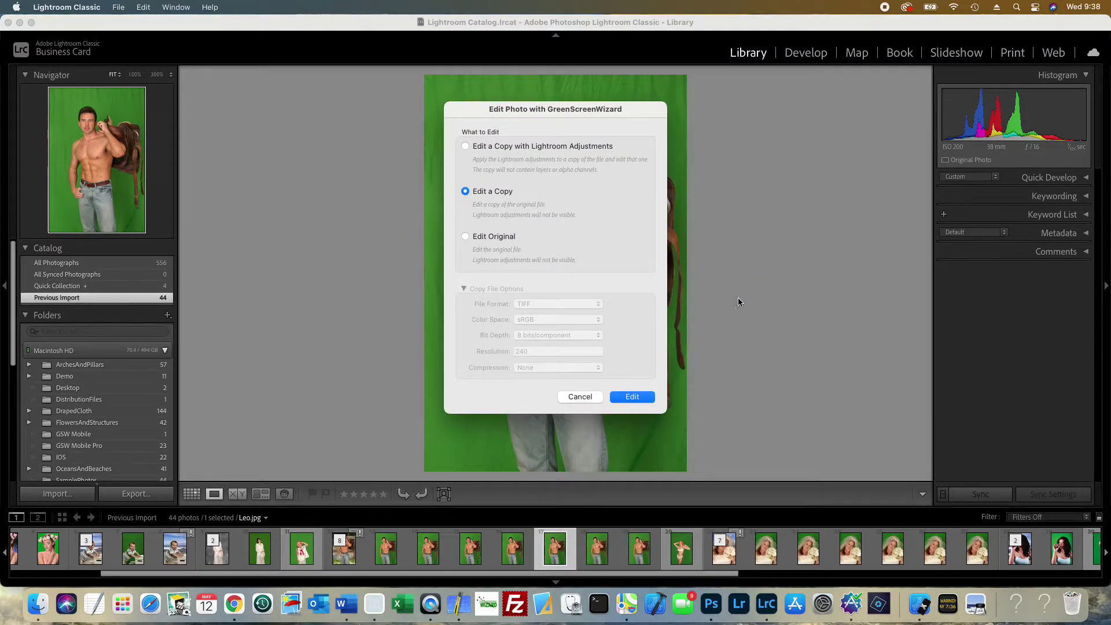
click(477, 149)
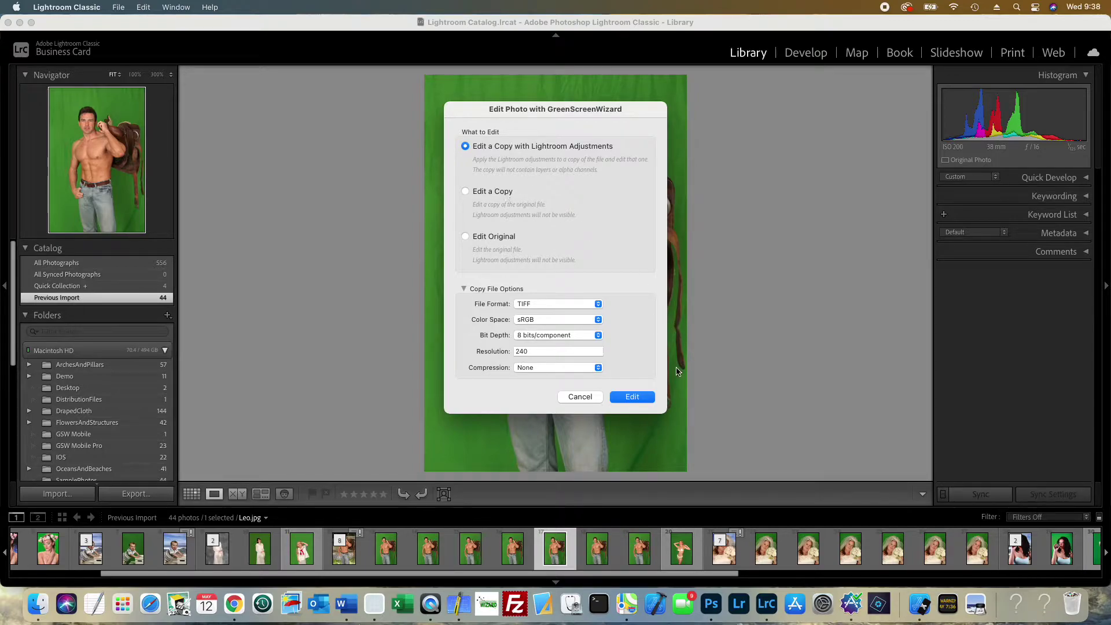
click(641, 398)
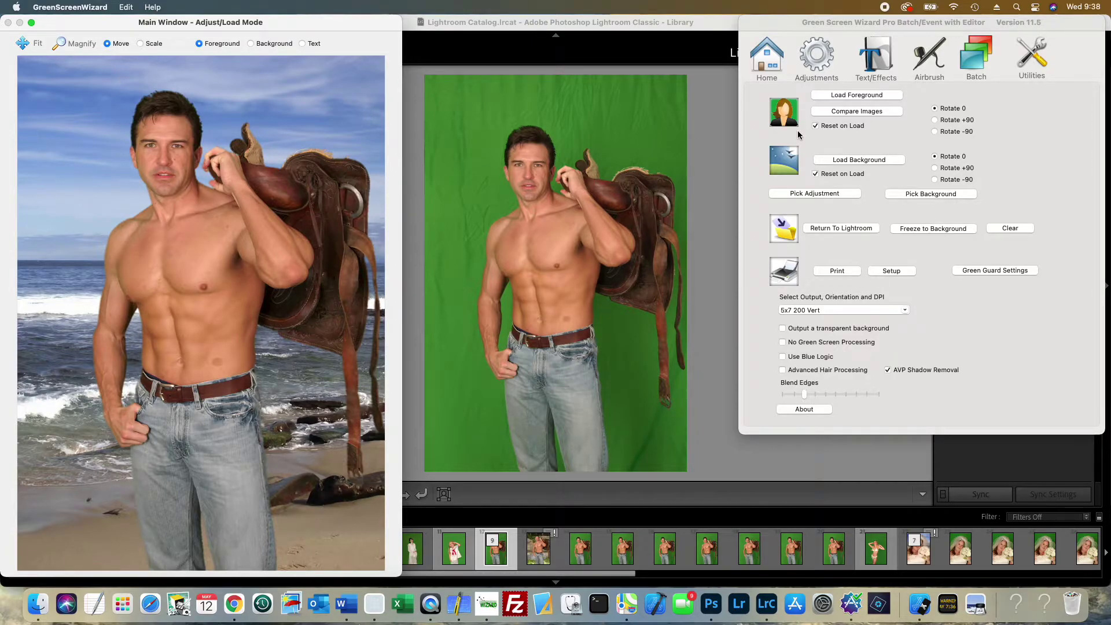
Airbrush-erase the upper edge of the saddle in the foreground and return the composite to Lightroom
click(934, 65)
click(315, 141)
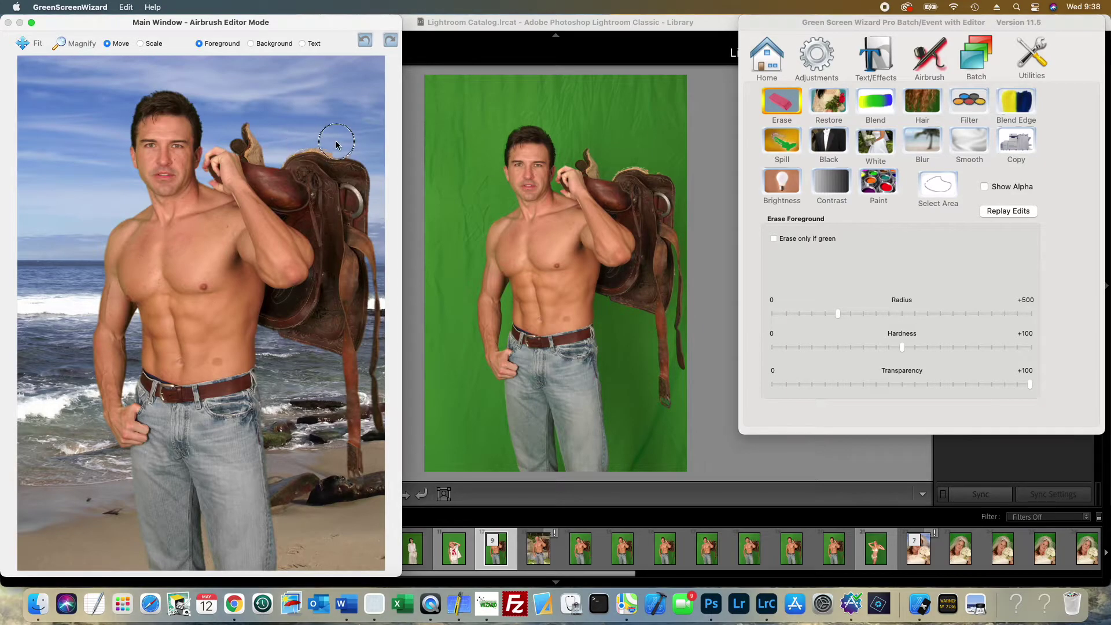
mouse_move(298, 145)
mouse_down()
mouse_move(319, 169)
mouse_move(338, 174)
mouse_move(348, 150)
mouse_move(360, 210)
mouse_move(334, 176)
mouse_move(363, 159)
mouse_move(361, 202)
mouse_up()
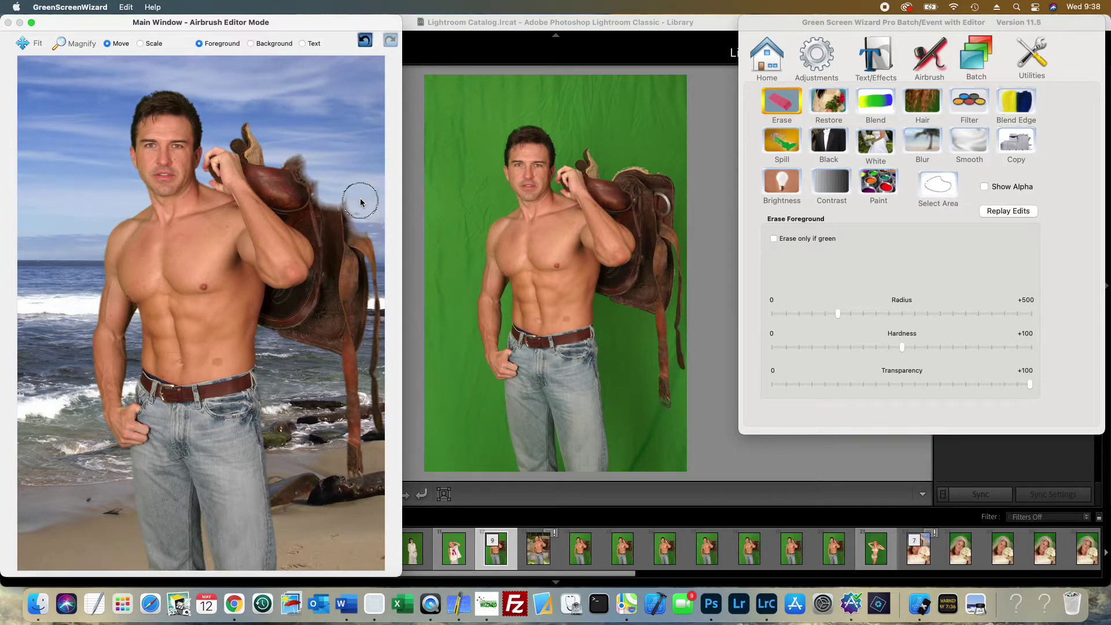
click(772, 62)
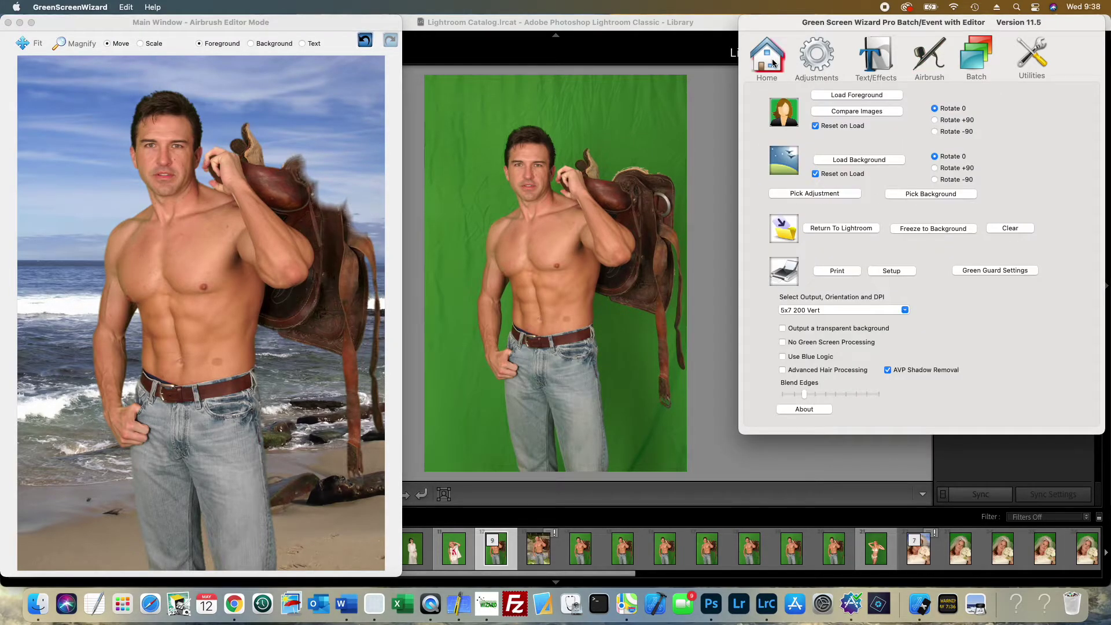
click(830, 228)
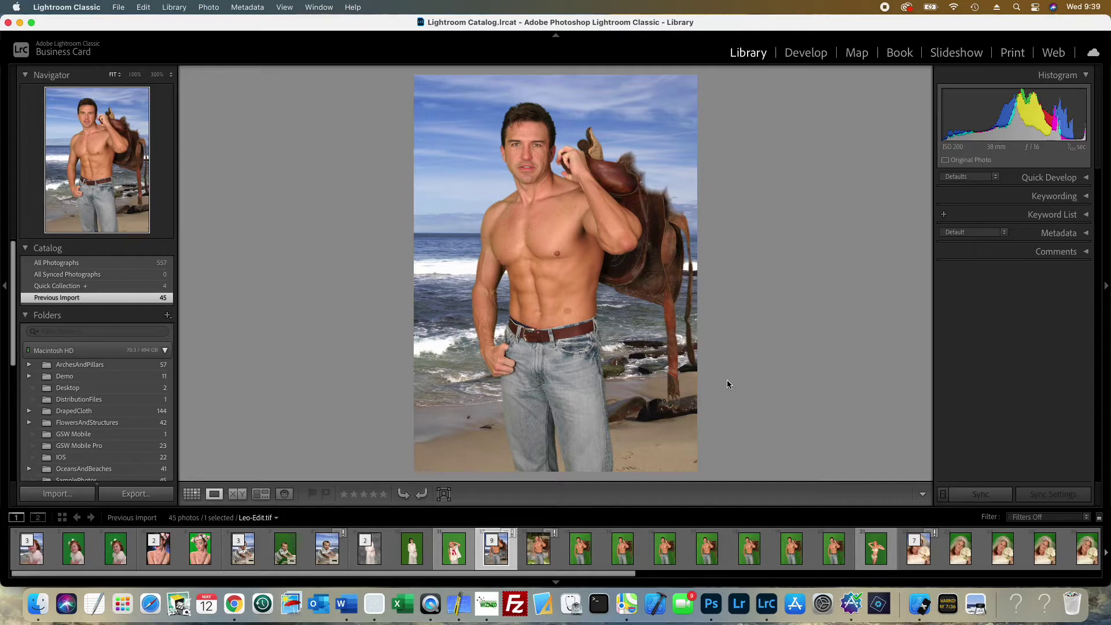
Open another green-screen photo of the man with the saddle for editing using the GreenScreenWizard preset
click(627, 565)
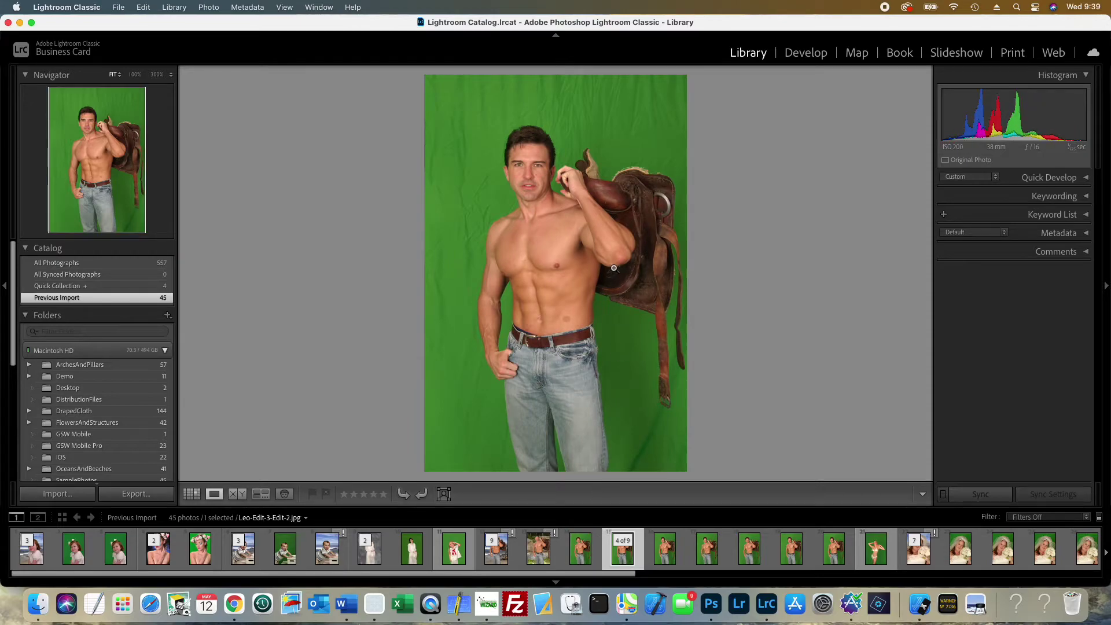
right_click(594, 231)
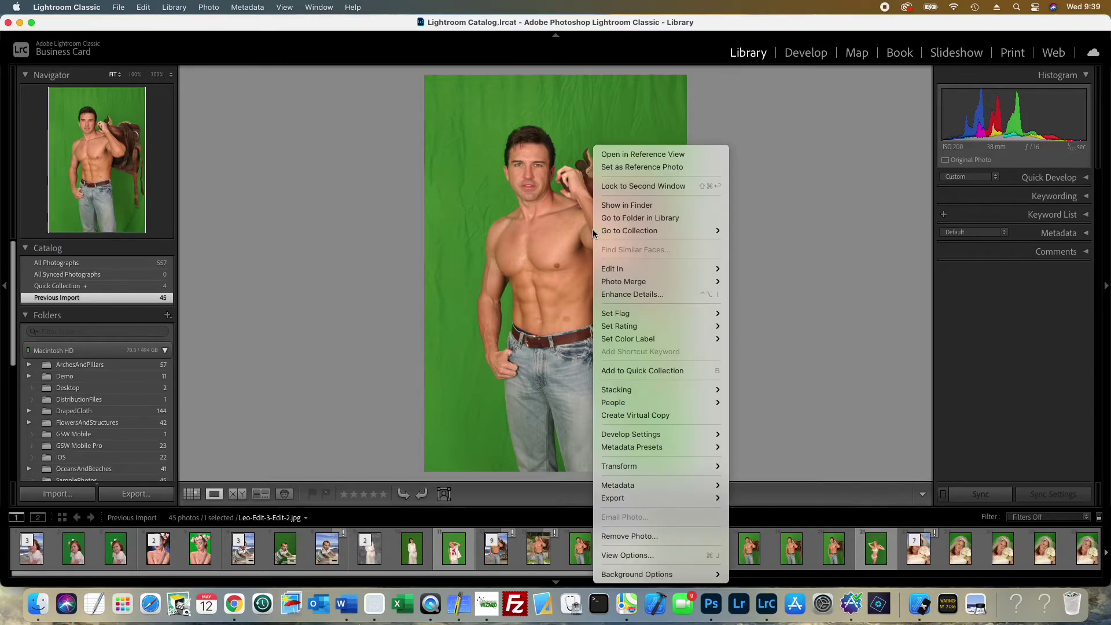
mouse_move(619, 270)
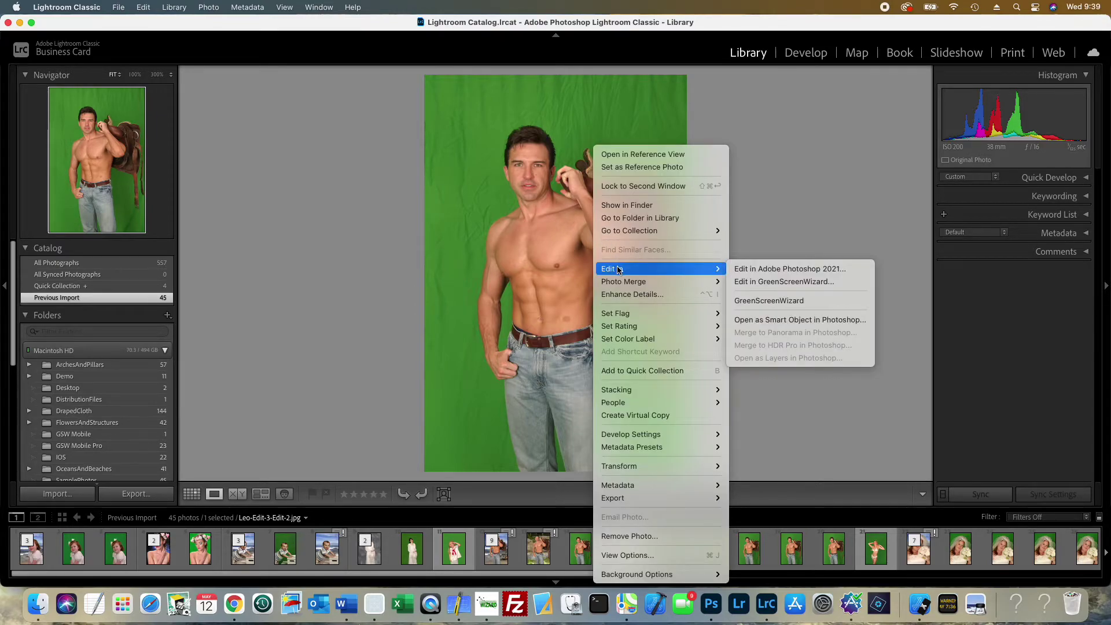
click(748, 299)
click(633, 396)
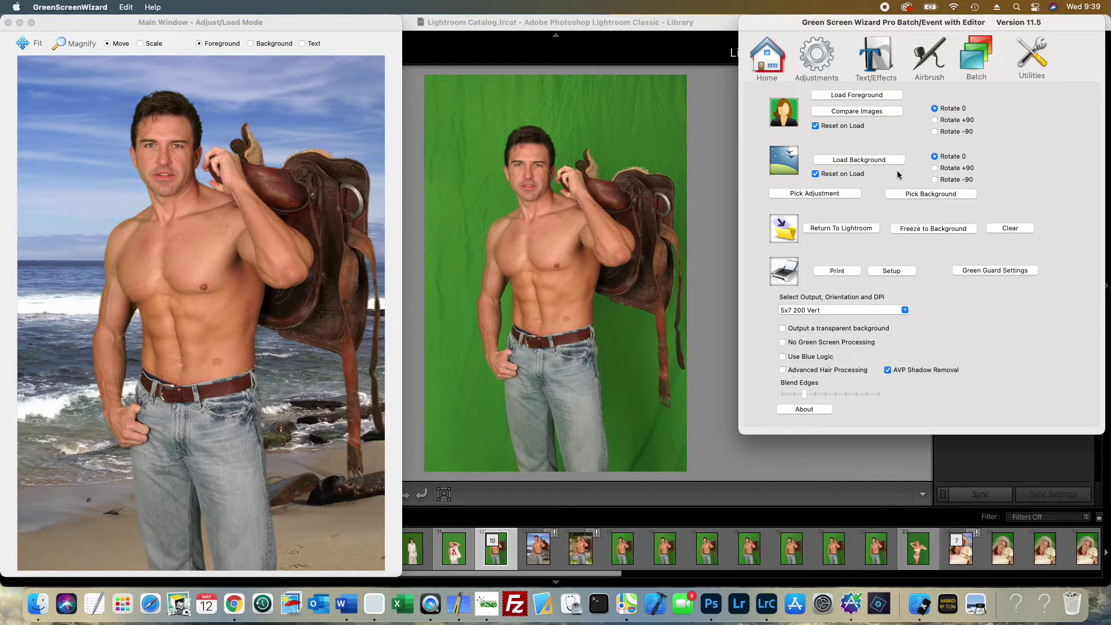
Load RockWallKentucky.jpg as the background and return the finished composite to Lightroom
click(869, 162)
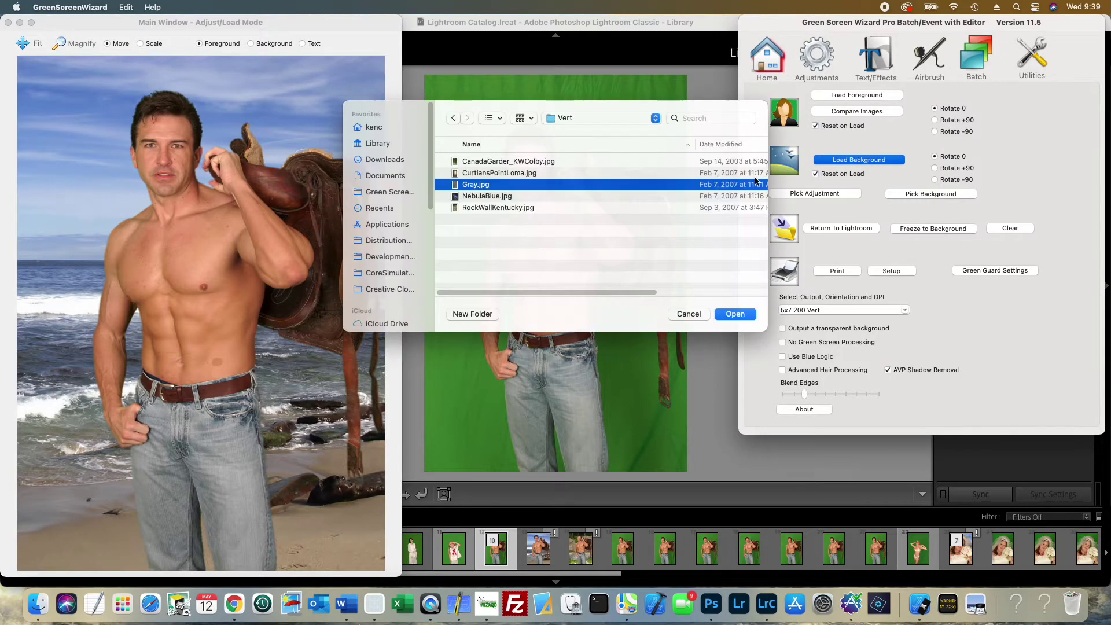
click(509, 208)
click(739, 315)
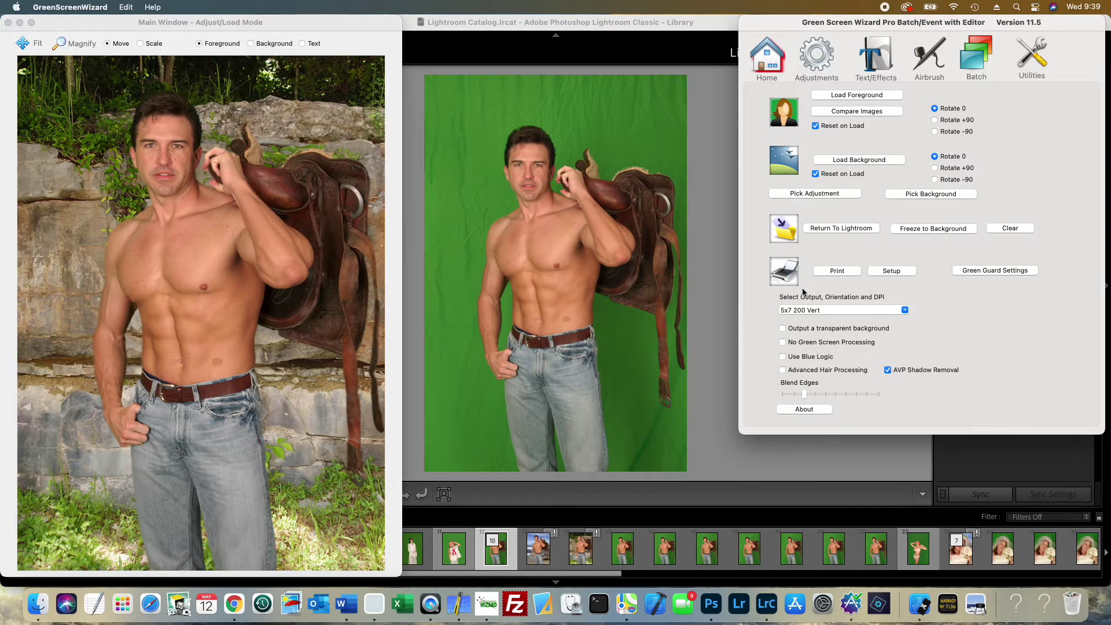
click(818, 230)
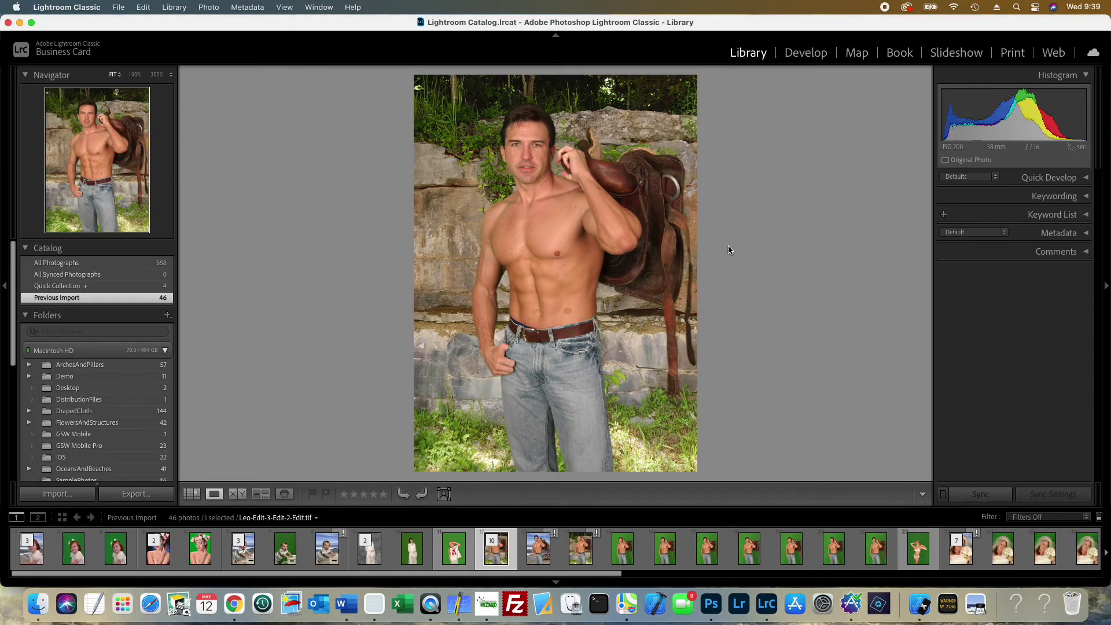